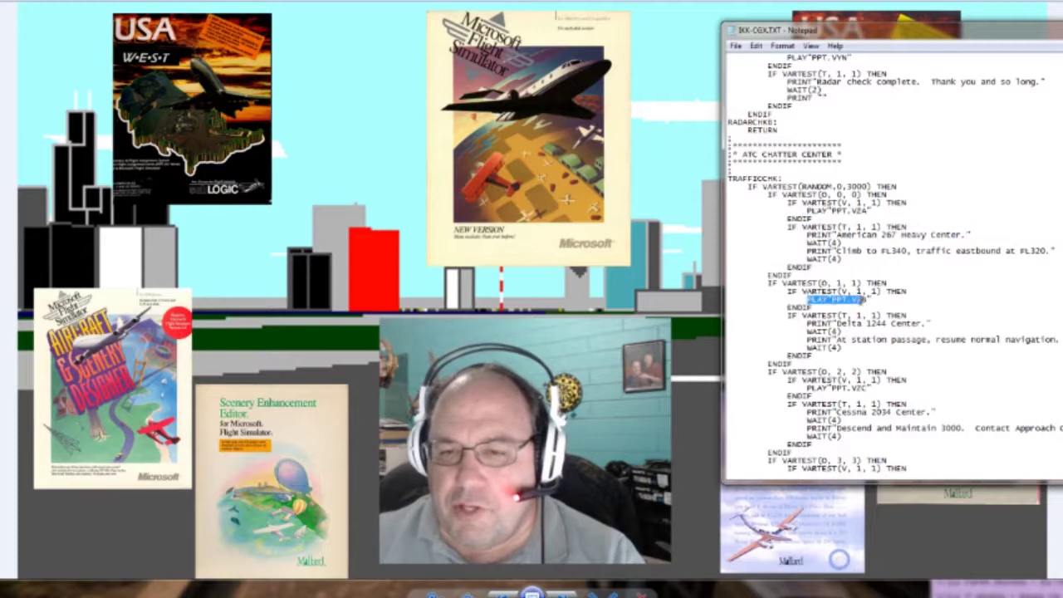
# - Review the ATC Chatter Center section of the script and highlight the message "Climb to FL340, traffic eastbound at FL320."
pyautogui.scroll(-20, 915, 383)
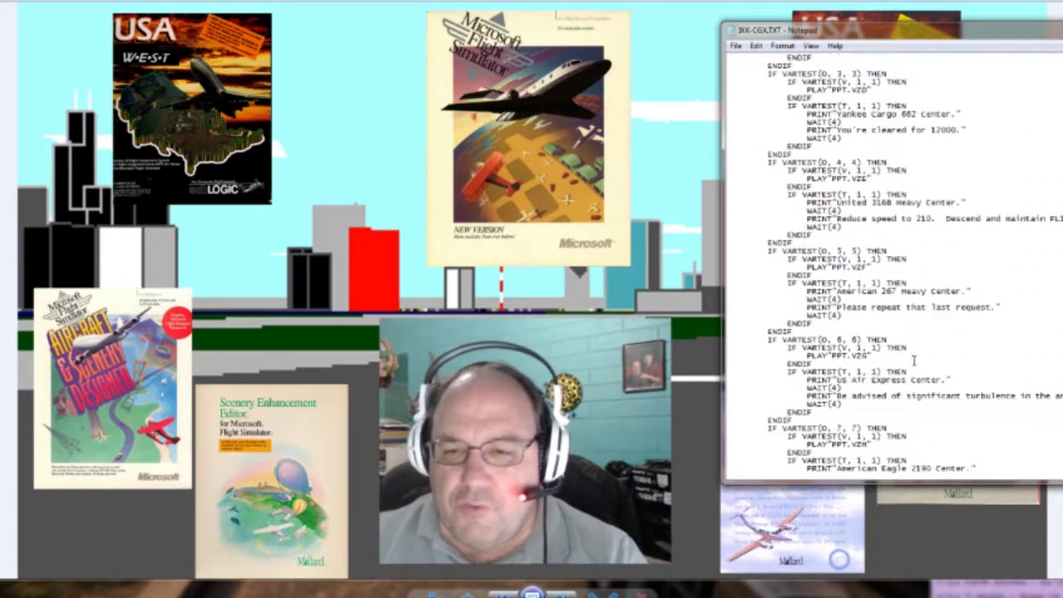
pyautogui.scroll(-2, 932, 343)
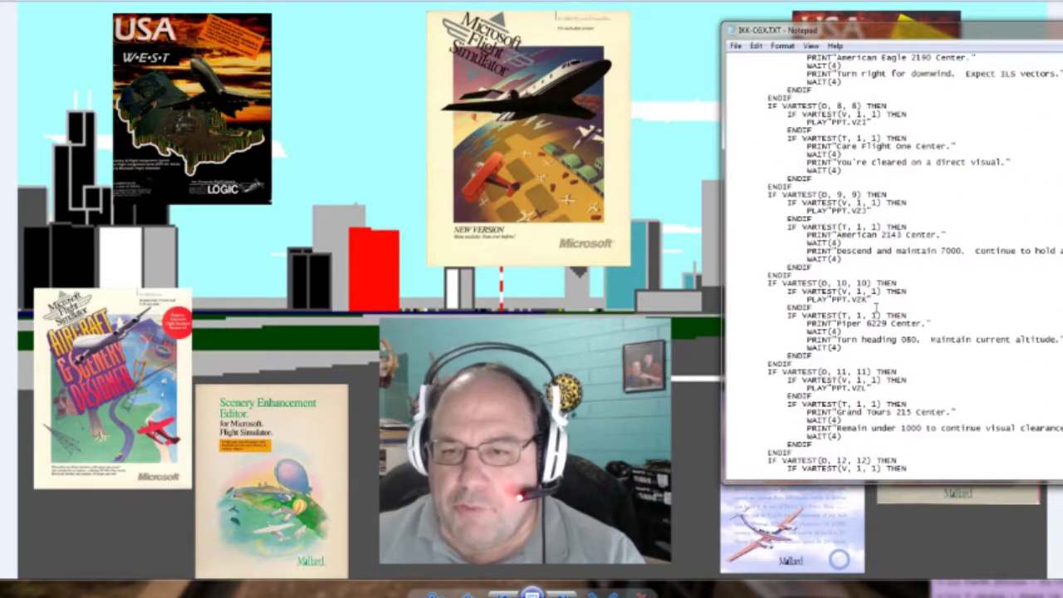
pyautogui.scroll(-20, 871, 292)
pyautogui.scroll(20, 934, 291)
pyautogui.scroll(20, 935, 289)
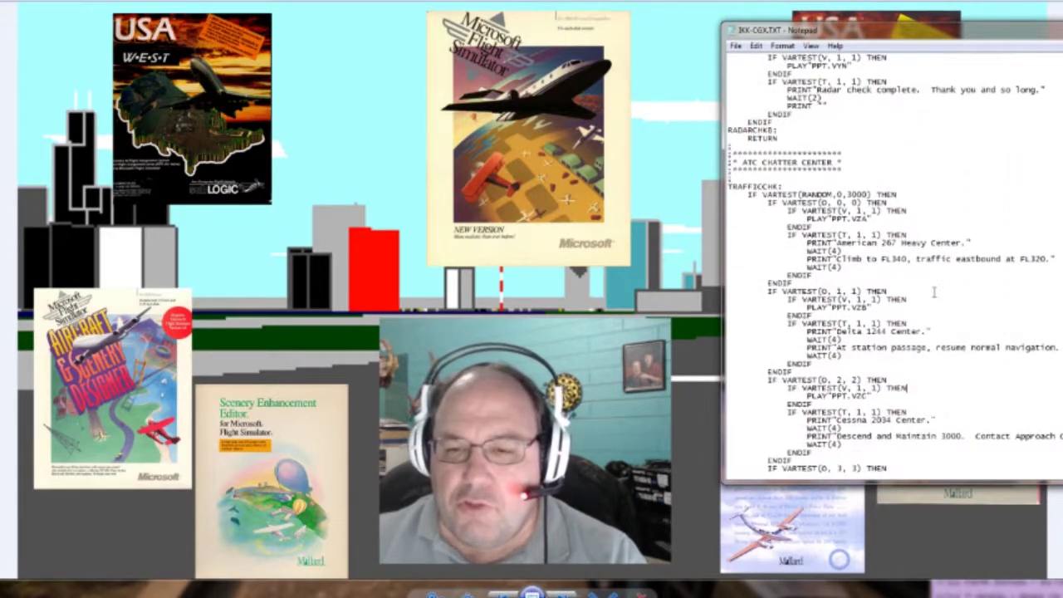
pyautogui.moveTo(838, 259); pyautogui.dragTo(1049, 261)
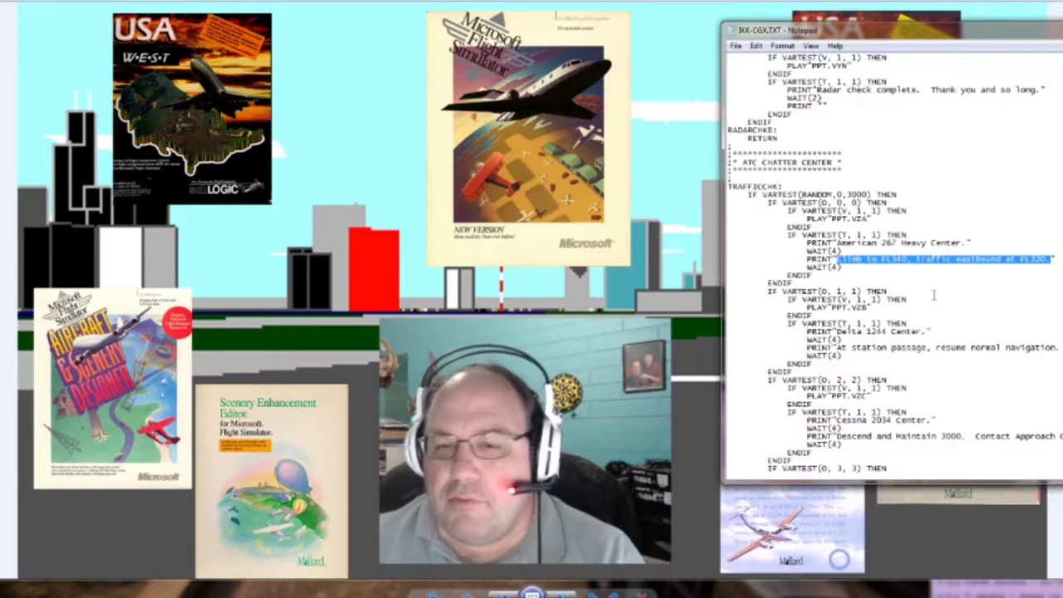
pyautogui.scroll(-16, 932, 281)
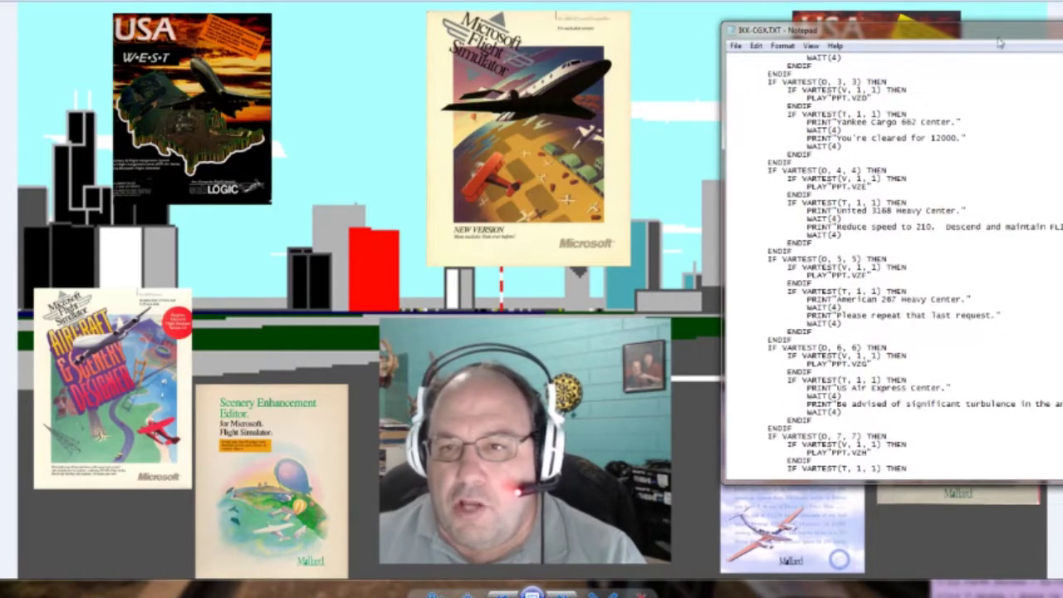
# - Bring up the FS4-PLUS folder and the VLC media player, and arrange them alongside the IKK-CGX.TXT script
pyautogui.moveTo(1001, 30); pyautogui.dragTo(864, 15)
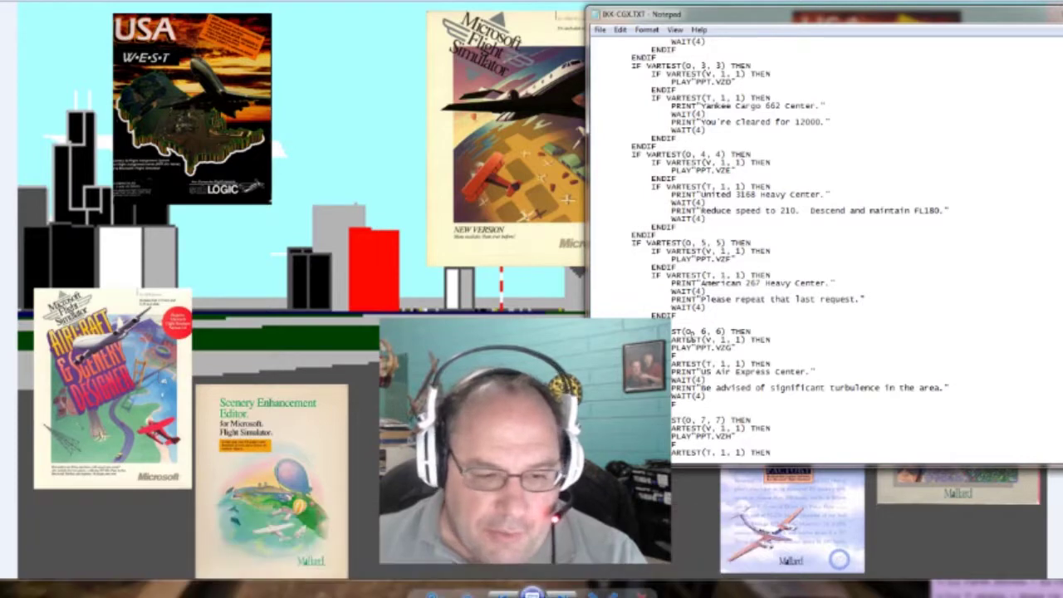
pyautogui.moveTo(532, 593)
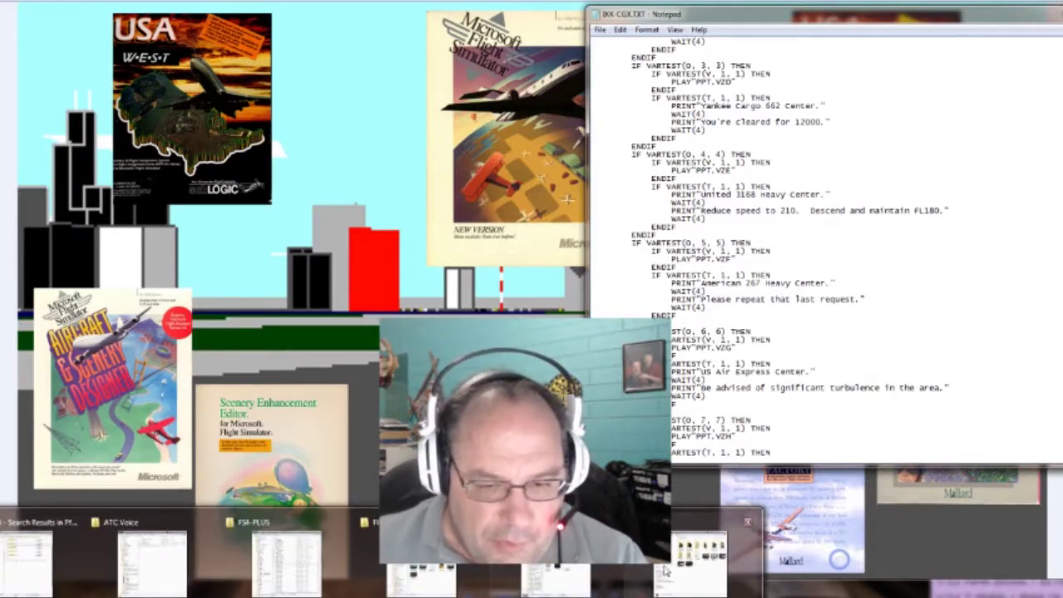
pyautogui.moveTo(130, 567)
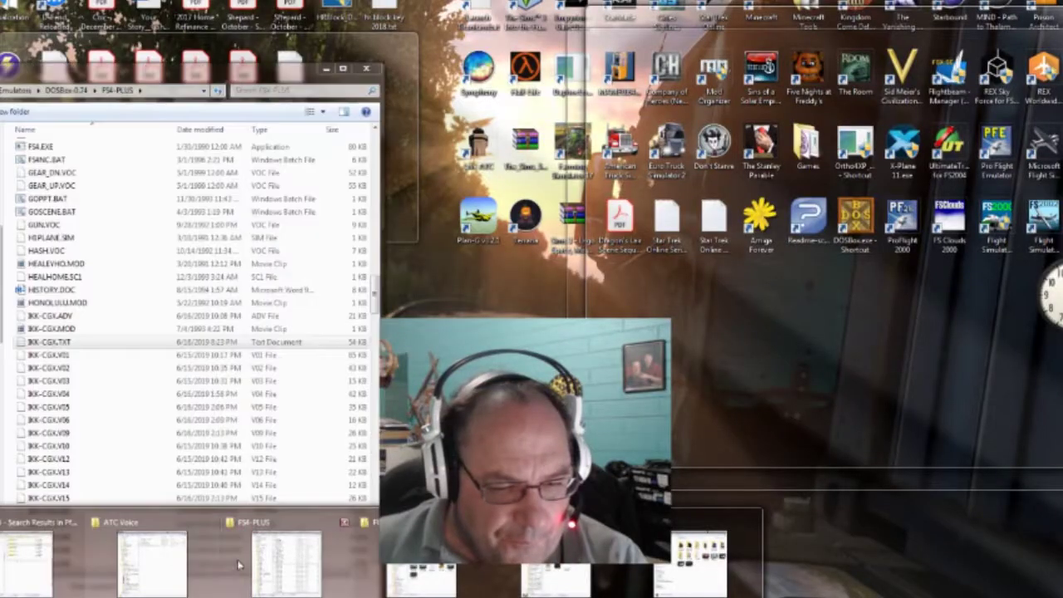
pyautogui.click(283, 565)
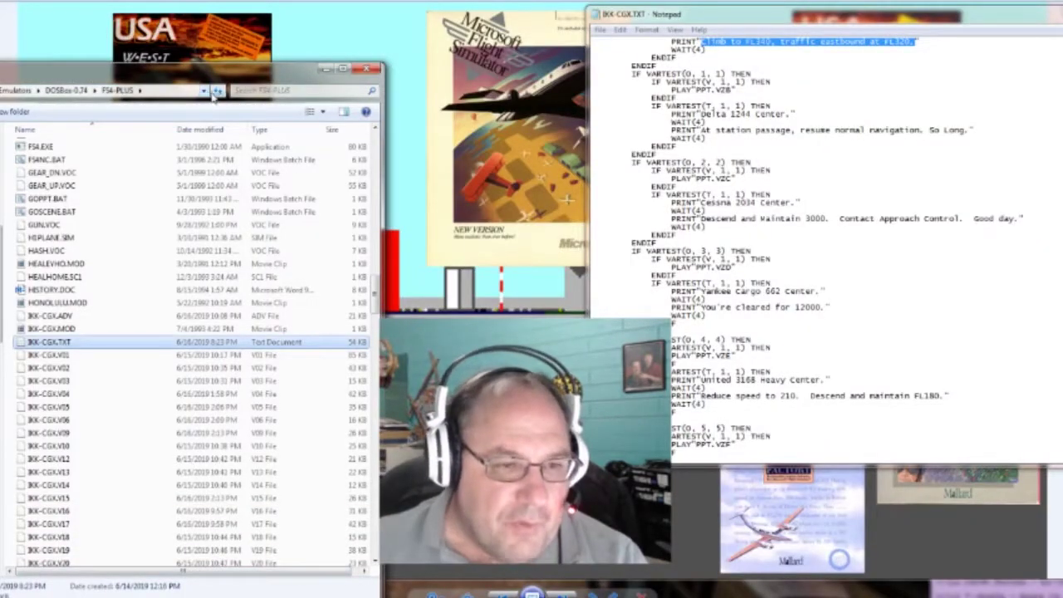
pyautogui.moveTo(219, 78); pyautogui.dragTo(233, 58)
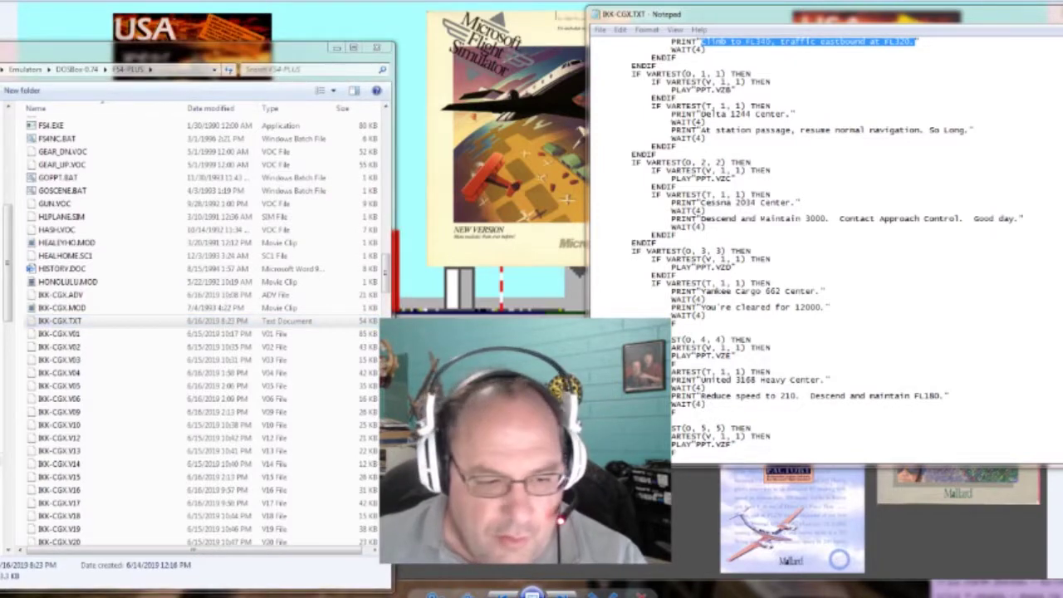
pyautogui.moveTo(573, 218); pyautogui.dragTo(652, 51)
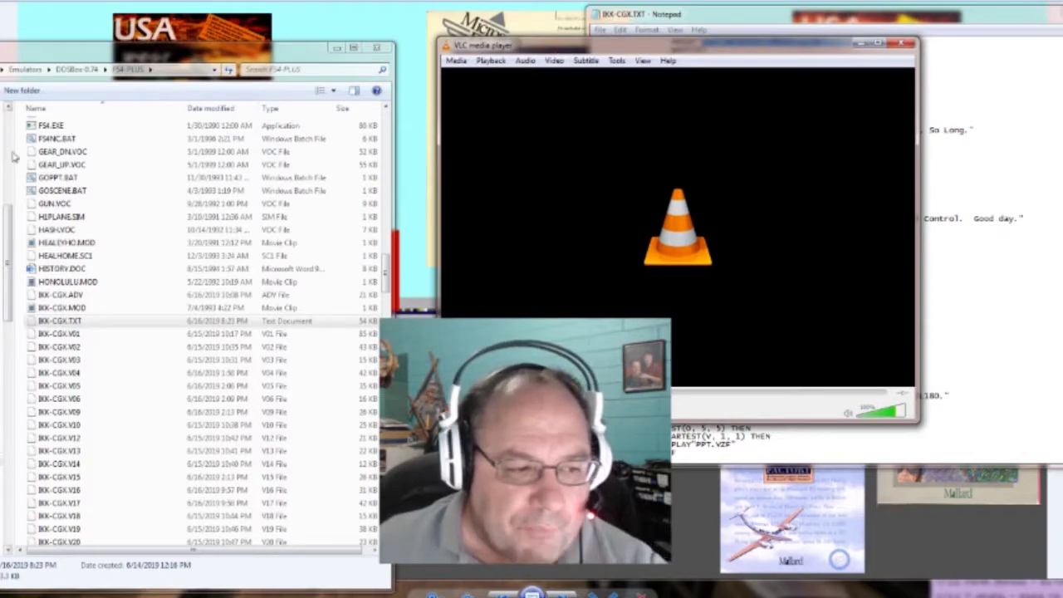
pyautogui.moveTo(241, 57); pyautogui.dragTo(260, 40)
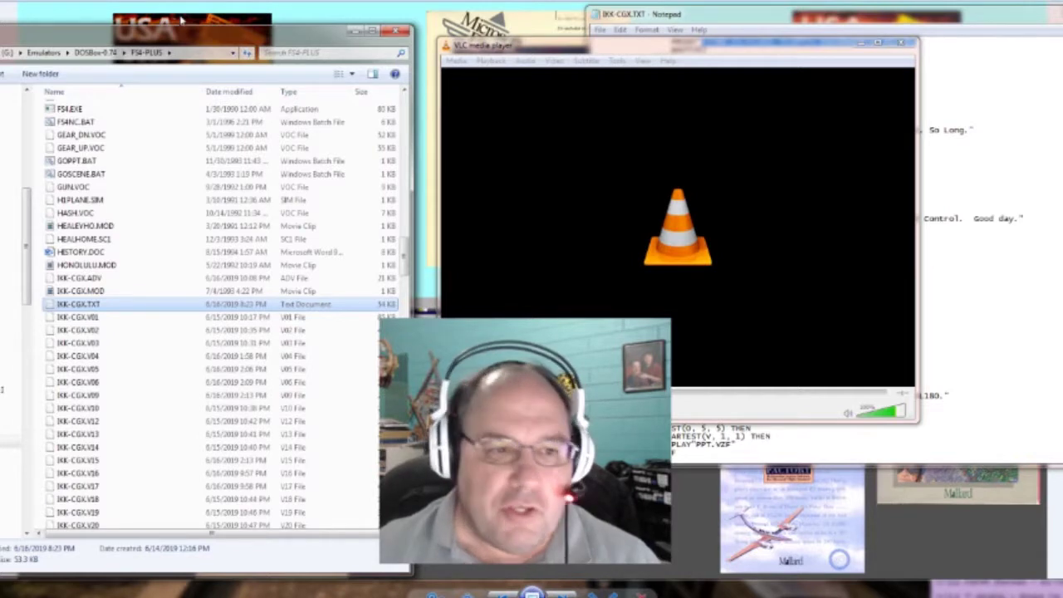
# - Play the voice file IKK-CGX.V01 and the sound effect HASH.VOC from the FS4-PLUS folder in VLC
pyautogui.click(91, 316)
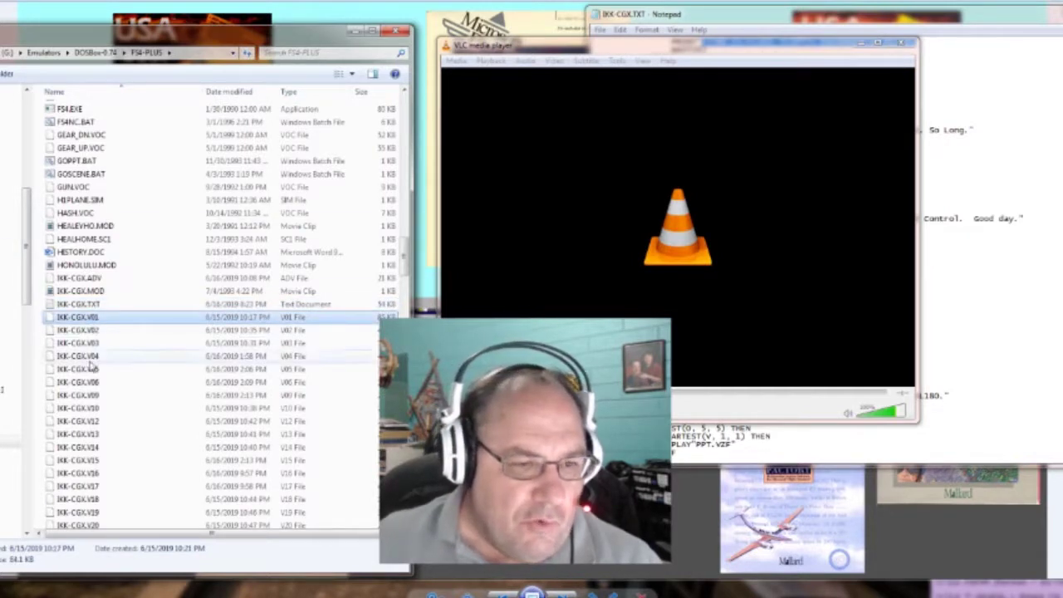
pyautogui.scroll(-5, 102, 341)
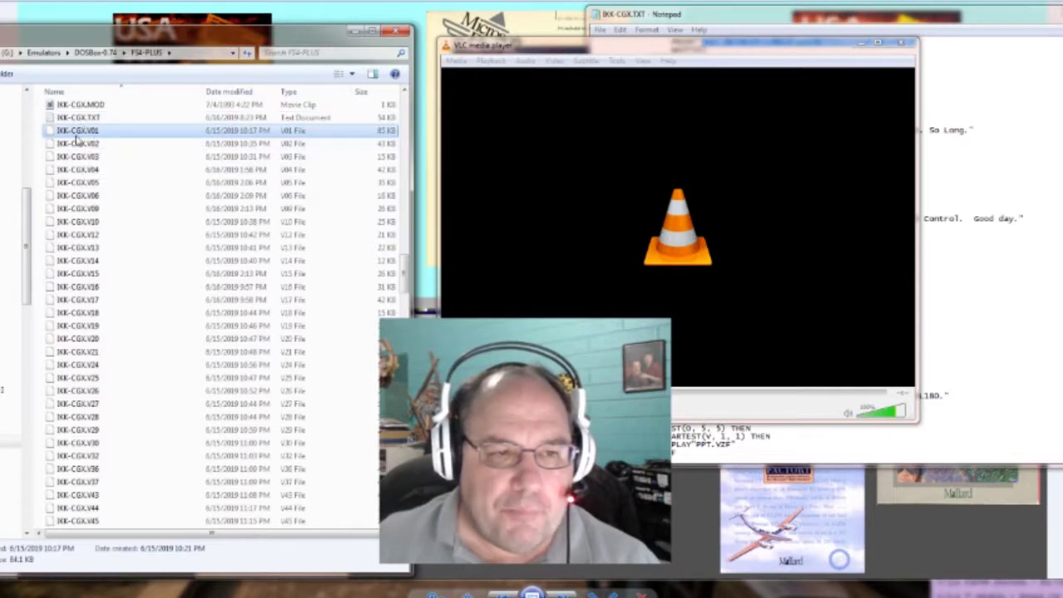
pyautogui.moveTo(77, 138); pyautogui.dragTo(666, 232)
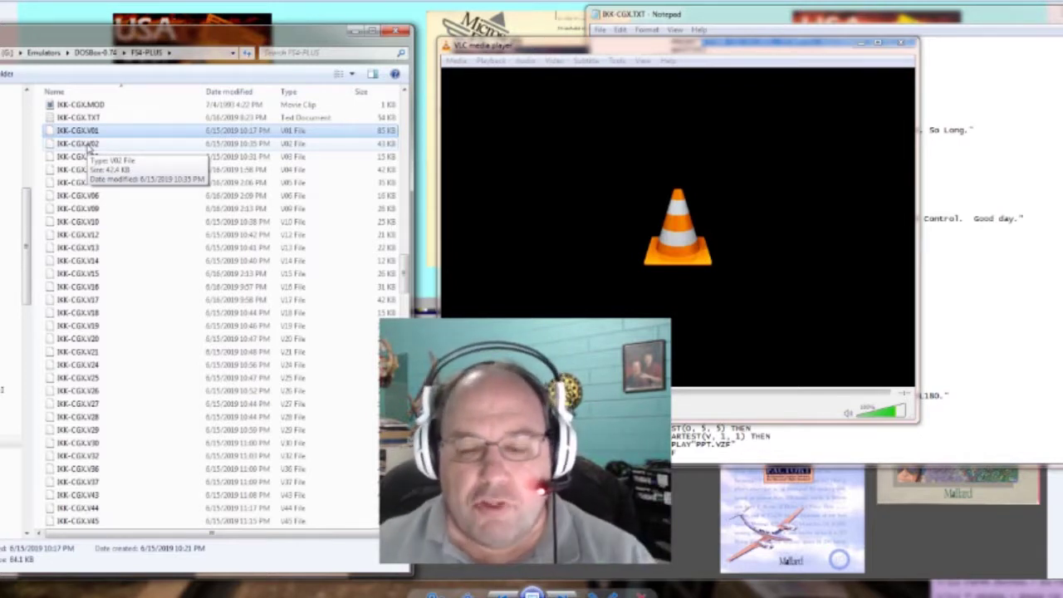
pyautogui.scroll(3, 88, 148)
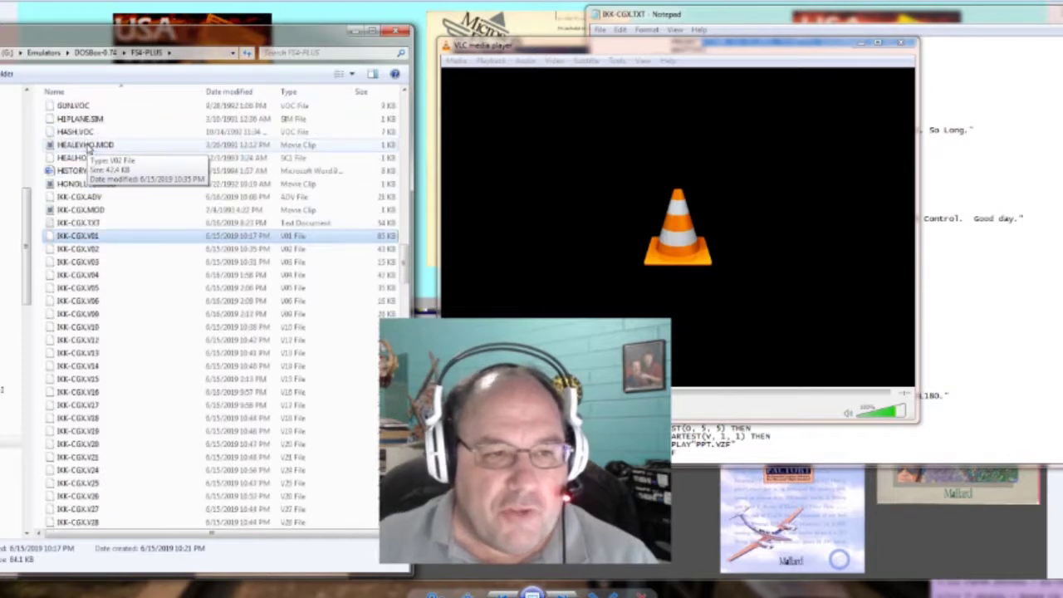
pyautogui.moveTo(75, 131); pyautogui.dragTo(570, 222)
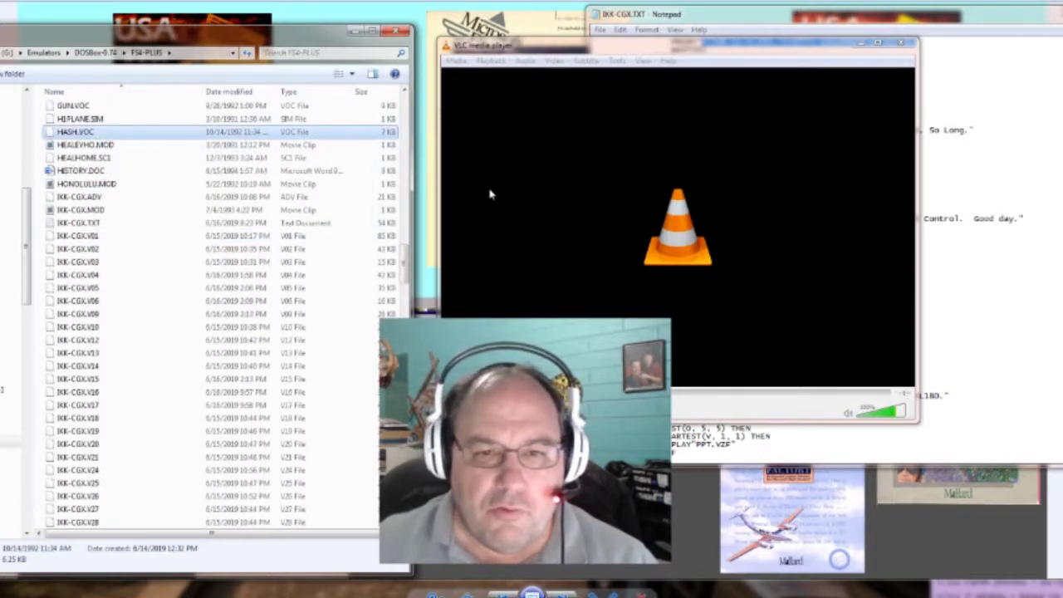
# - Play the voice files IKK-CGX.V14, IKK-CGX.V15 and IKK-CGX.V24 in VLC
pyautogui.scroll(-4, 185, 337)
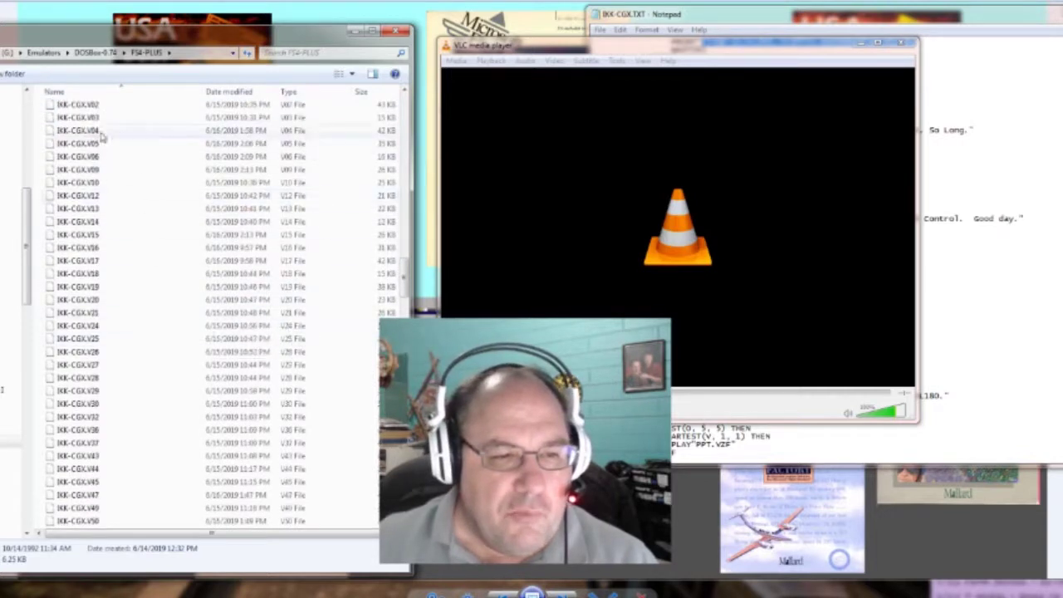
pyautogui.moveTo(87, 223); pyautogui.dragTo(571, 256)
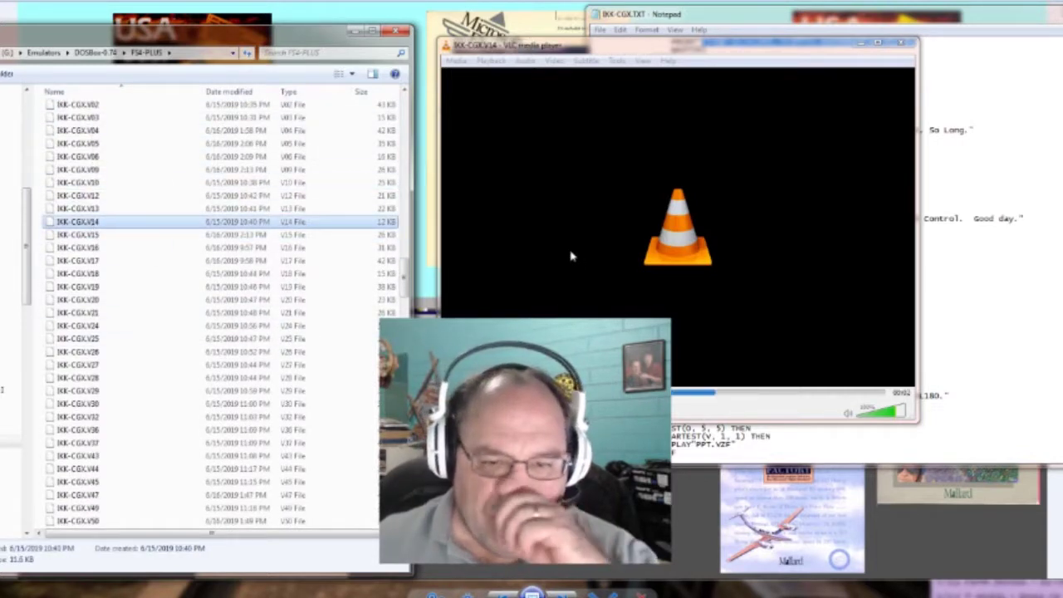
pyautogui.moveTo(79, 235); pyautogui.dragTo(638, 242)
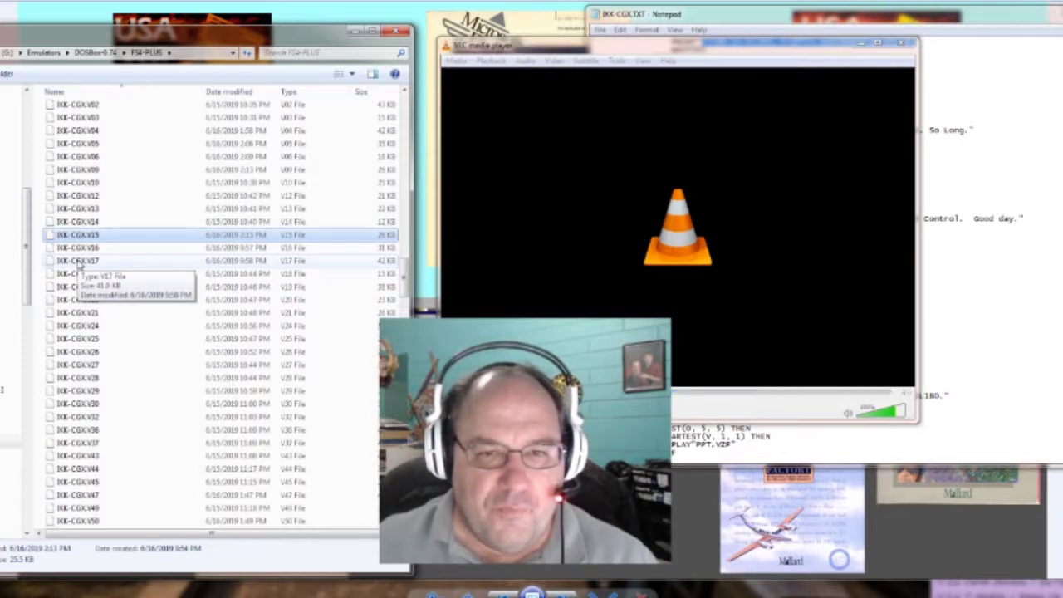
pyautogui.doubleClick(87, 325)
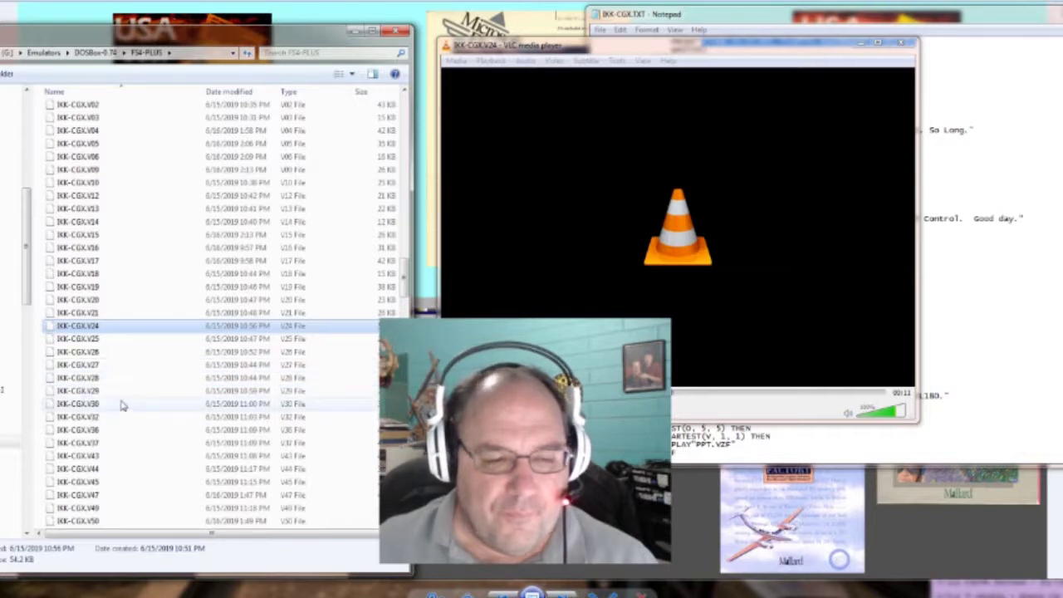
# - Open the ORIGSFX subfolder in a separate window and place it beside the FS4-PLUS folder
pyautogui.scroll(-4, 119, 403)
pyautogui.scroll(1, 119, 404)
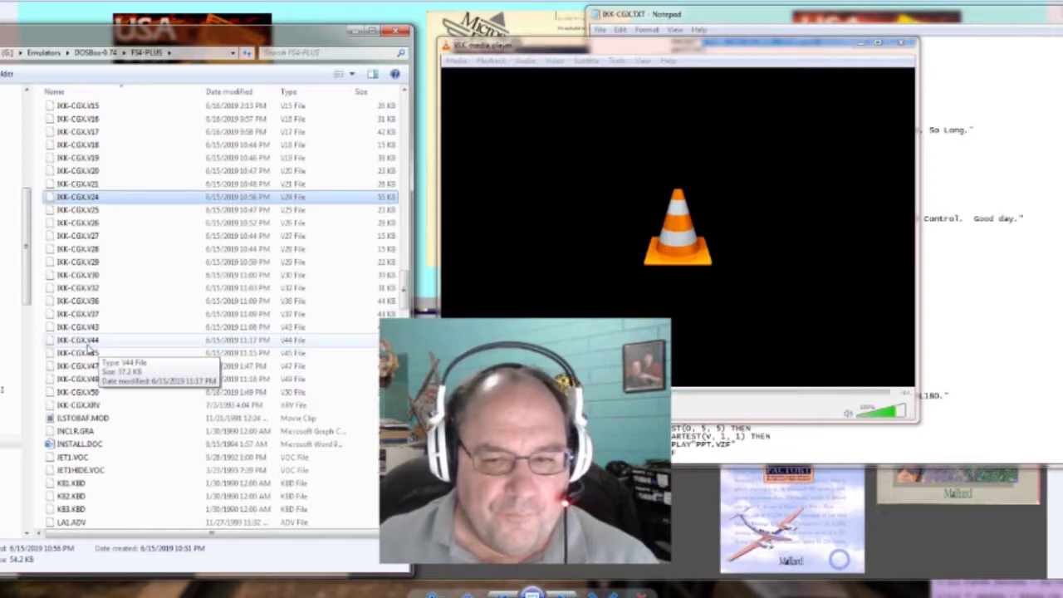
pyautogui.scroll(-20, 121, 348)
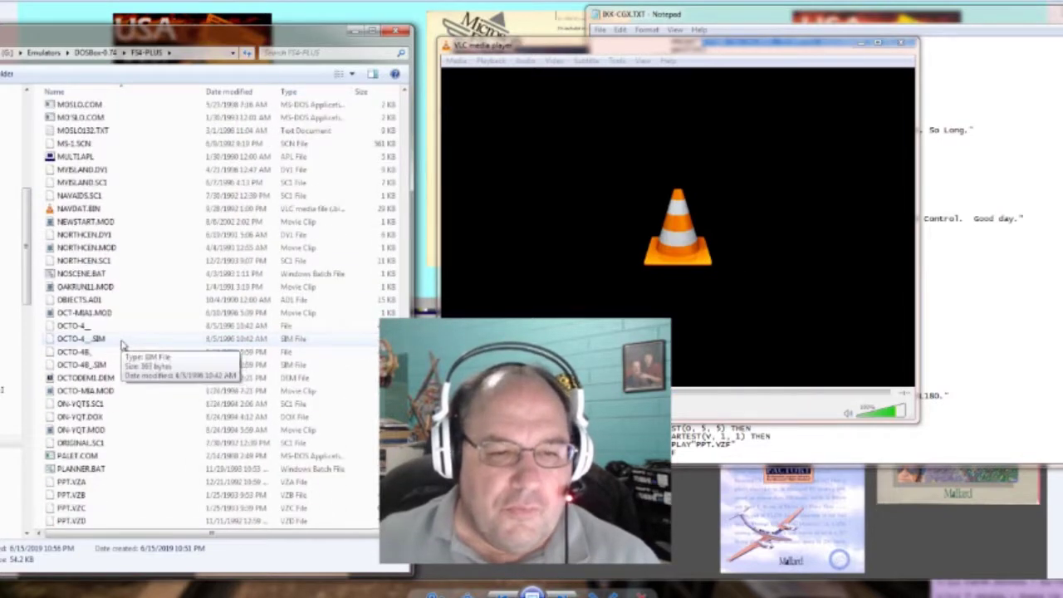
pyautogui.scroll(20, 94, 167)
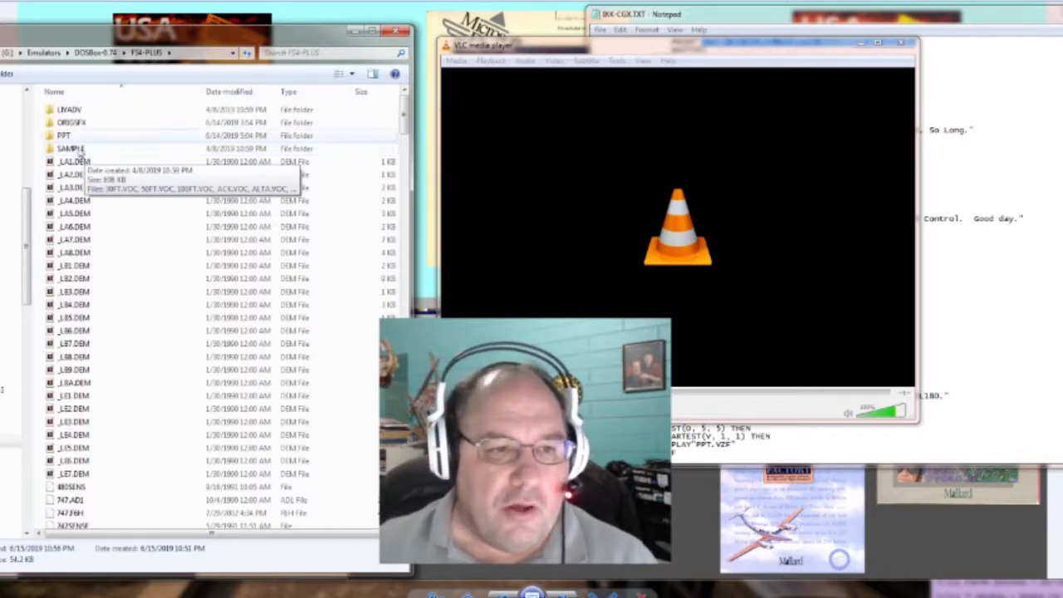
pyautogui.click(82, 123)
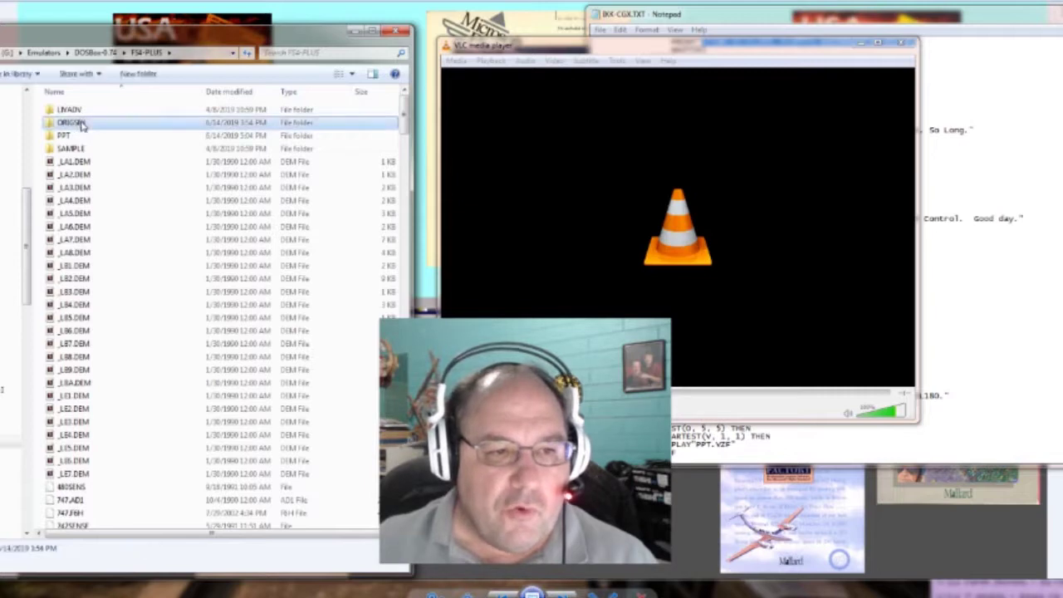
pyautogui.rightClick(82, 123)
pyautogui.click(134, 145)
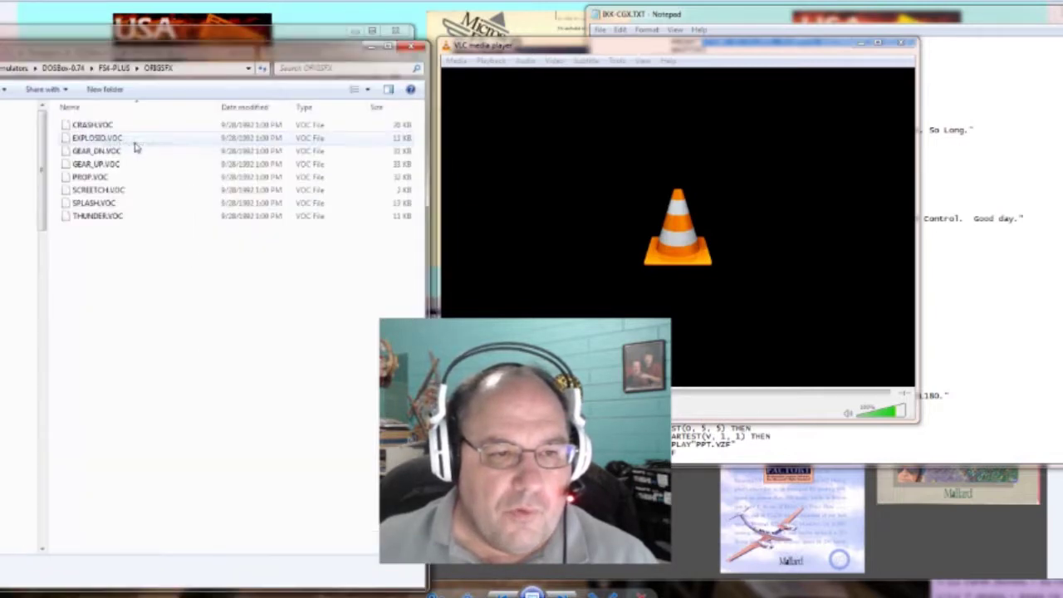
pyautogui.moveTo(108, 60); pyautogui.dragTo(821, 132)
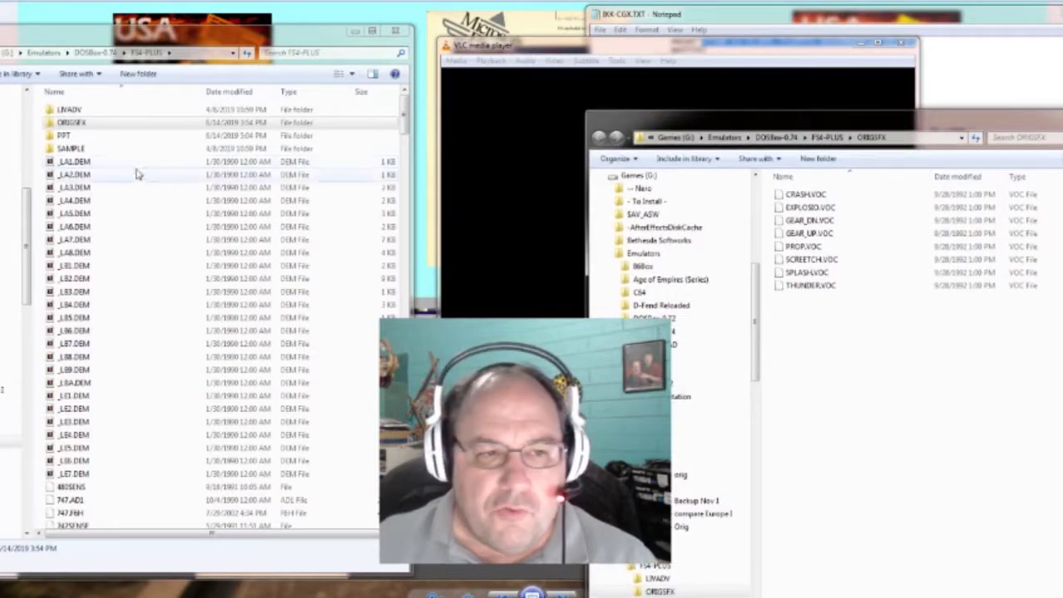
# - Sort the FS4-PLUS folder by file type and select GUN.VOC among the VOC sound files
pyautogui.click(309, 96)
pyautogui.click(309, 96)
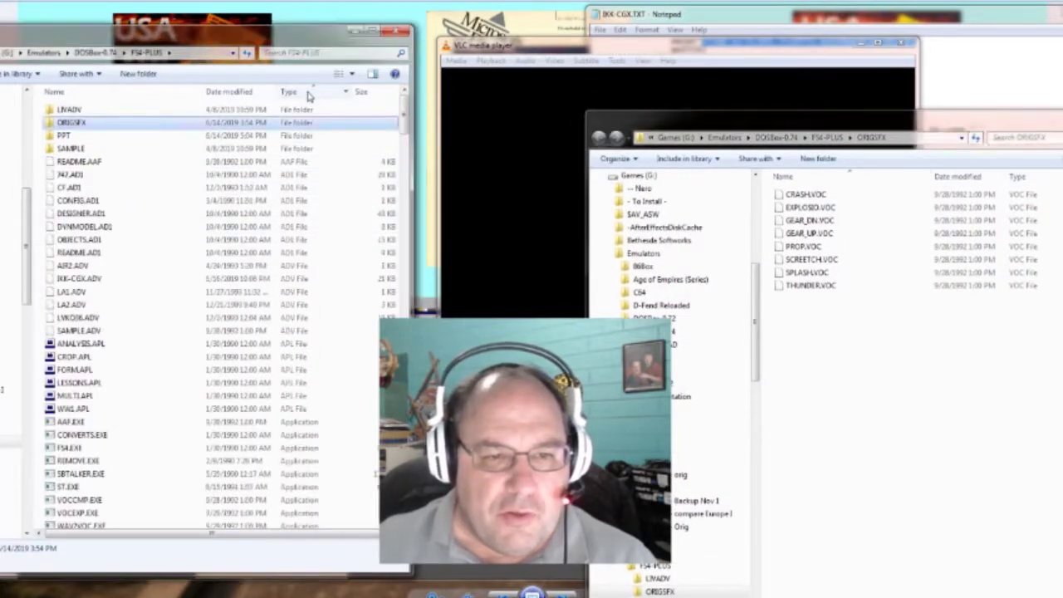
pyautogui.scroll(-5, 390, 123)
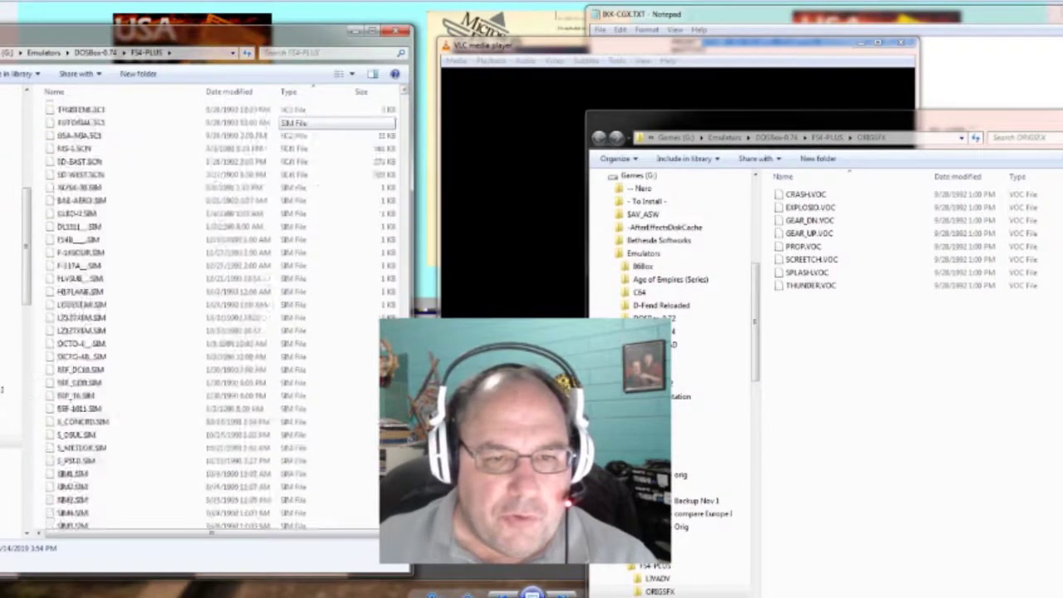
pyautogui.scroll(-10, 390, 122)
pyautogui.scroll(6, 391, 123)
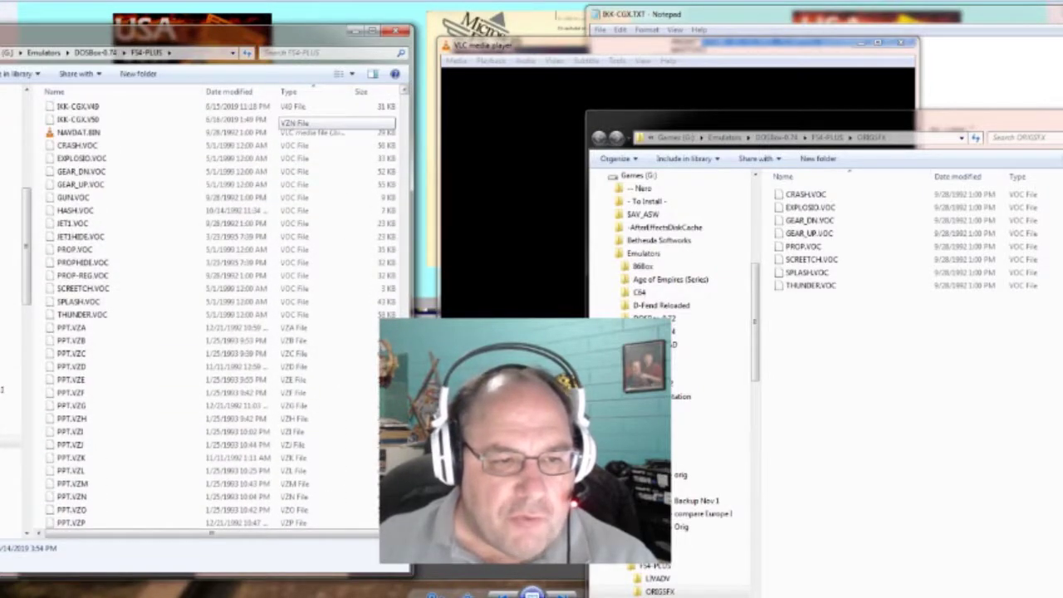
pyautogui.scroll(2, 390, 123)
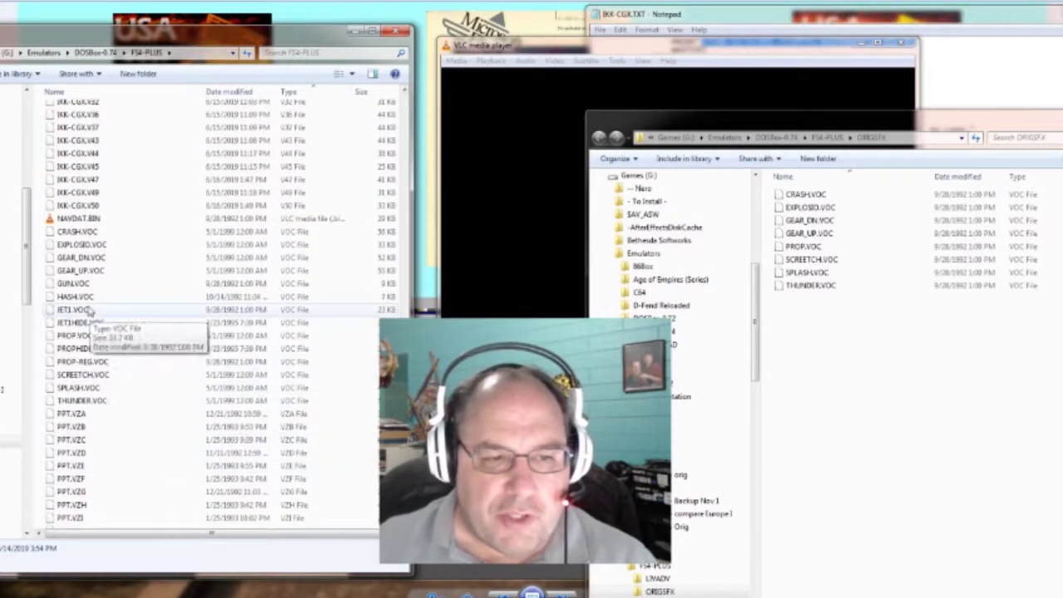
pyautogui.click(83, 285)
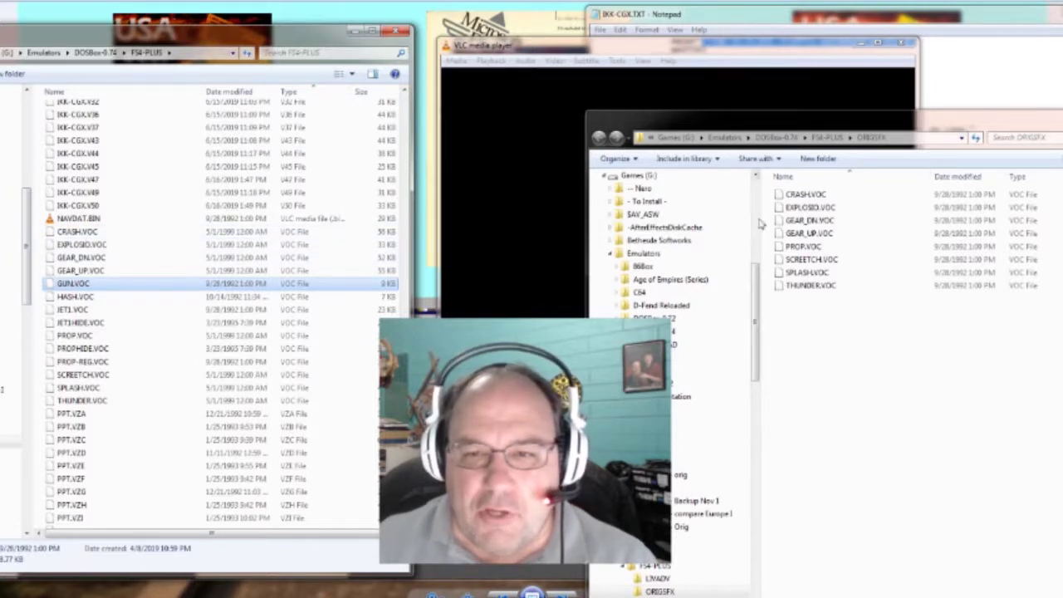
# - Play CRASH.VOC from ORIGSFX and the CRASH.VOC from FS4-PLUS in VLC to compare the two sounds
pyautogui.moveTo(804, 194); pyautogui.dragTo(527, 199)
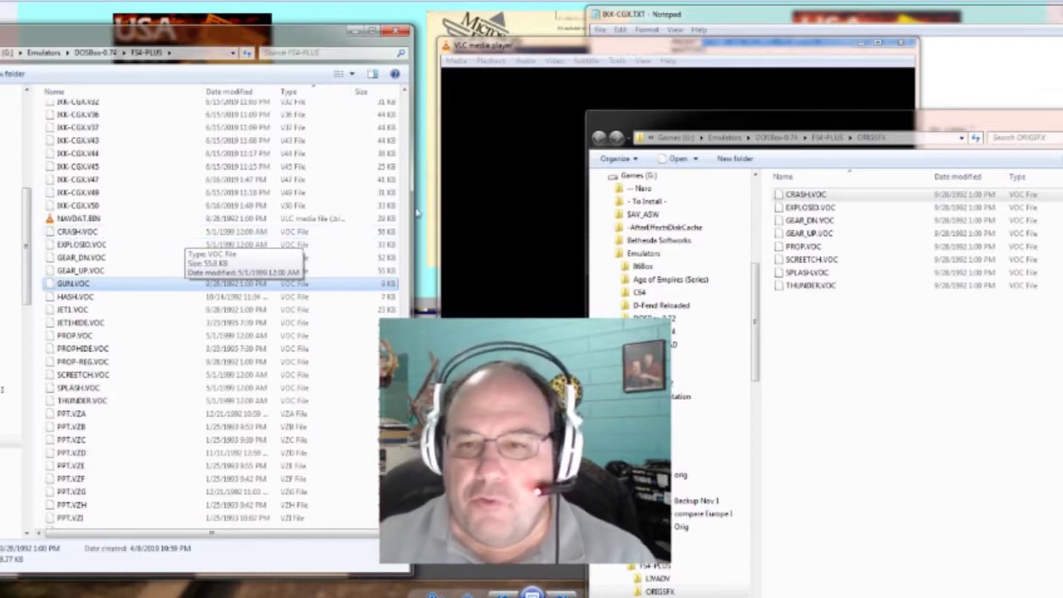
pyautogui.click(803, 195)
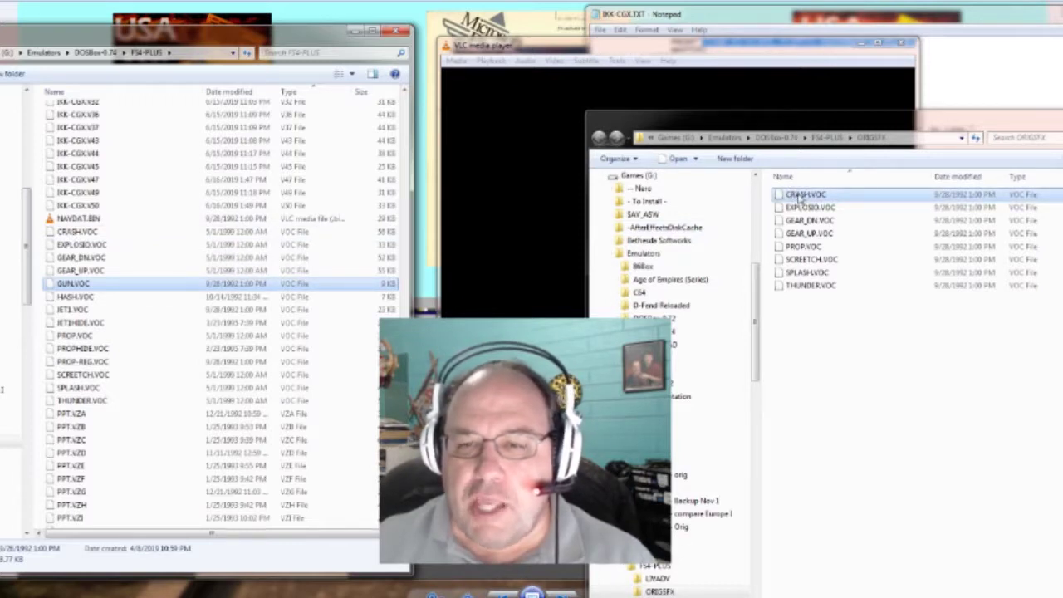
pyautogui.click(77, 232)
pyautogui.moveTo(77, 232); pyautogui.dragTo(528, 168)
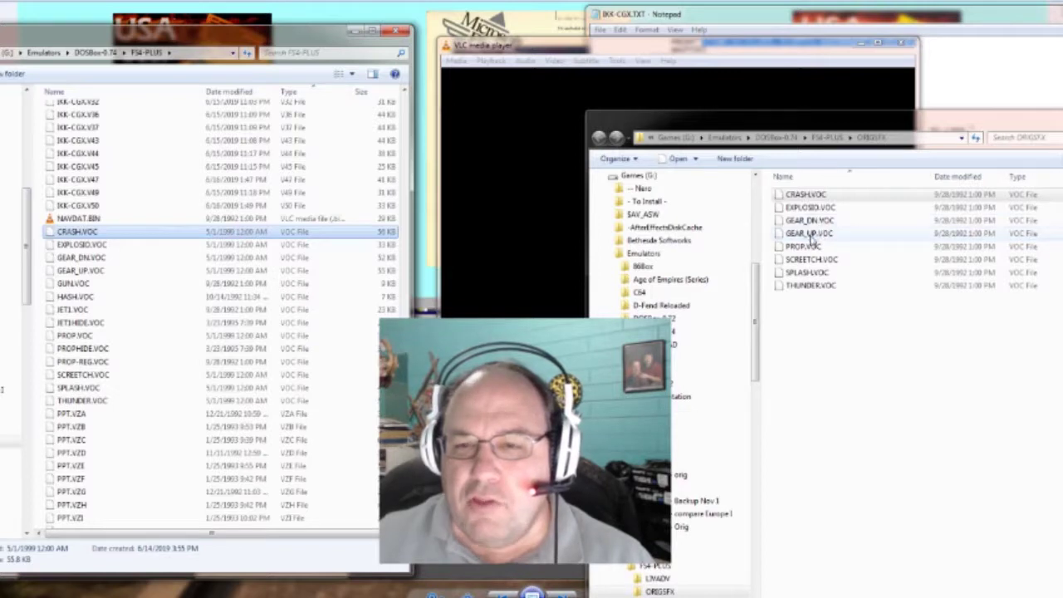
# - Play GEAR_UP.VOC and GEAR_DN.VOC from ORIGSFX and their FS4-PLUS versions in VLC to compare the landing gear sounds
pyautogui.moveTo(819, 239); pyautogui.dragTo(541, 222)
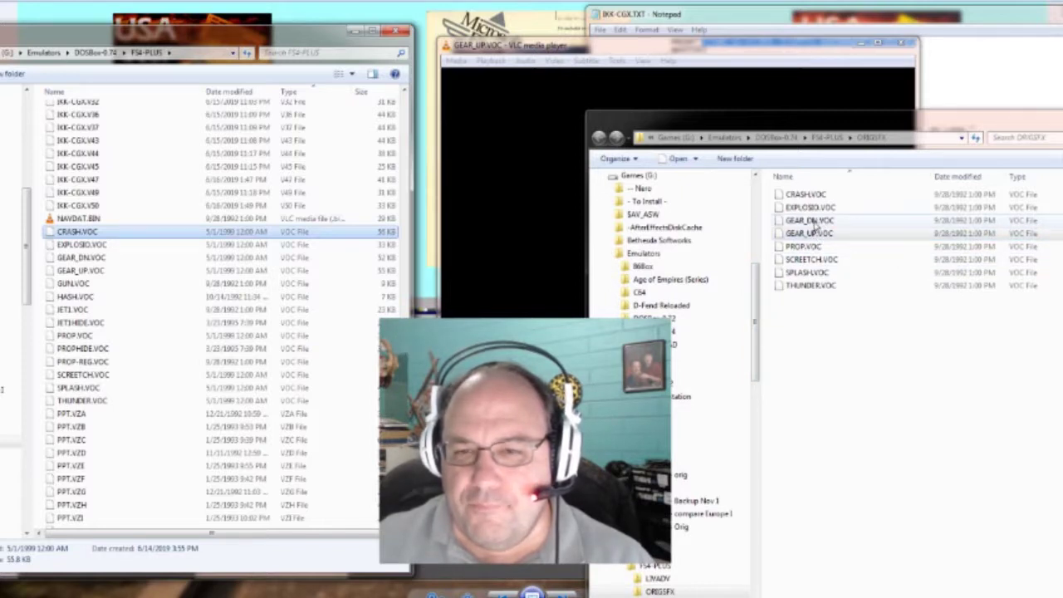
pyautogui.moveTo(813, 221); pyautogui.dragTo(554, 208)
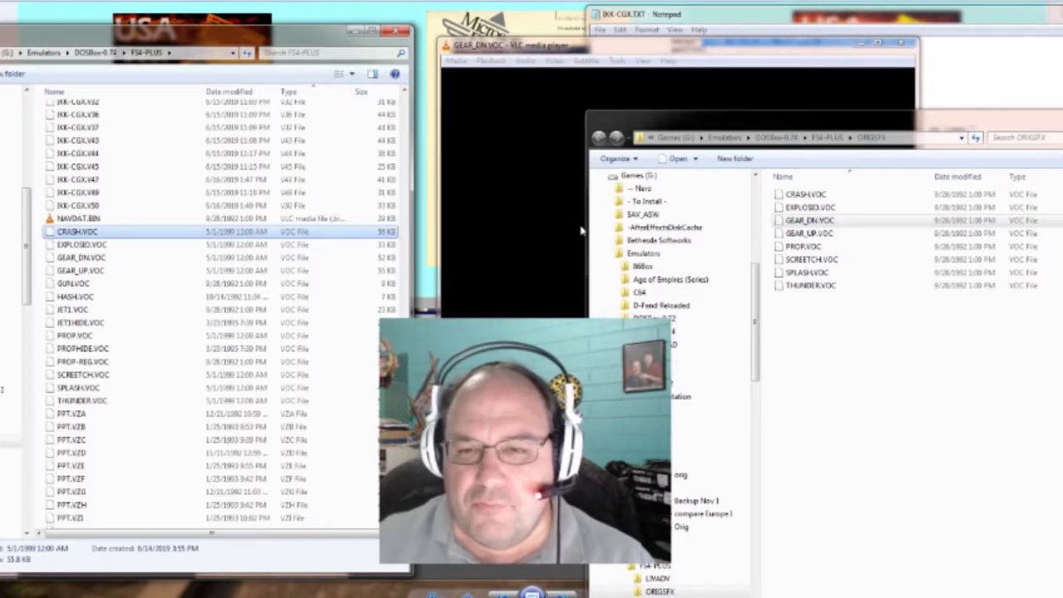
pyautogui.click(83, 274)
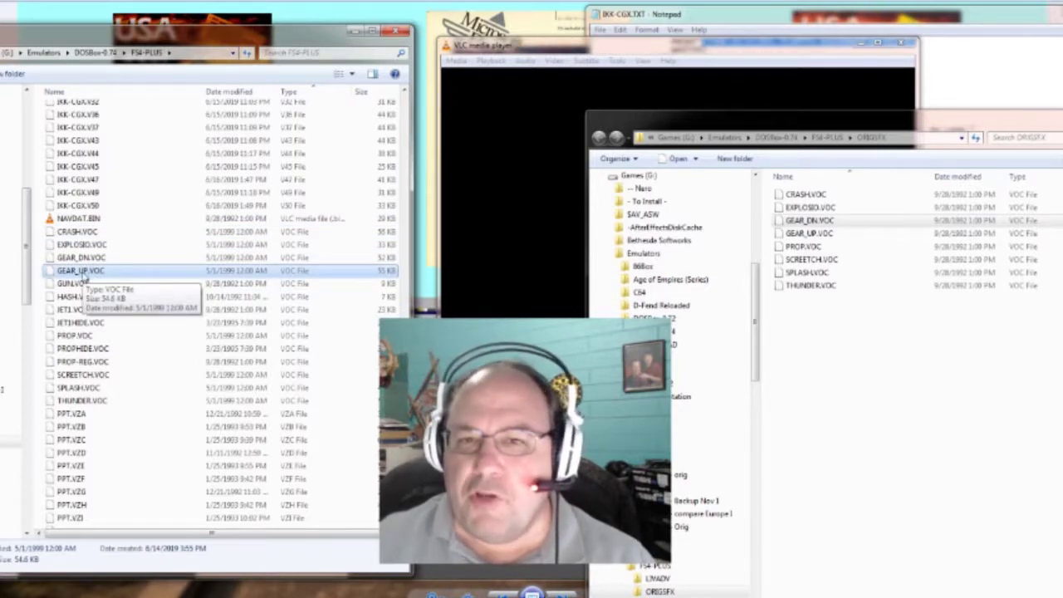
pyautogui.moveTo(82, 274); pyautogui.dragTo(536, 234)
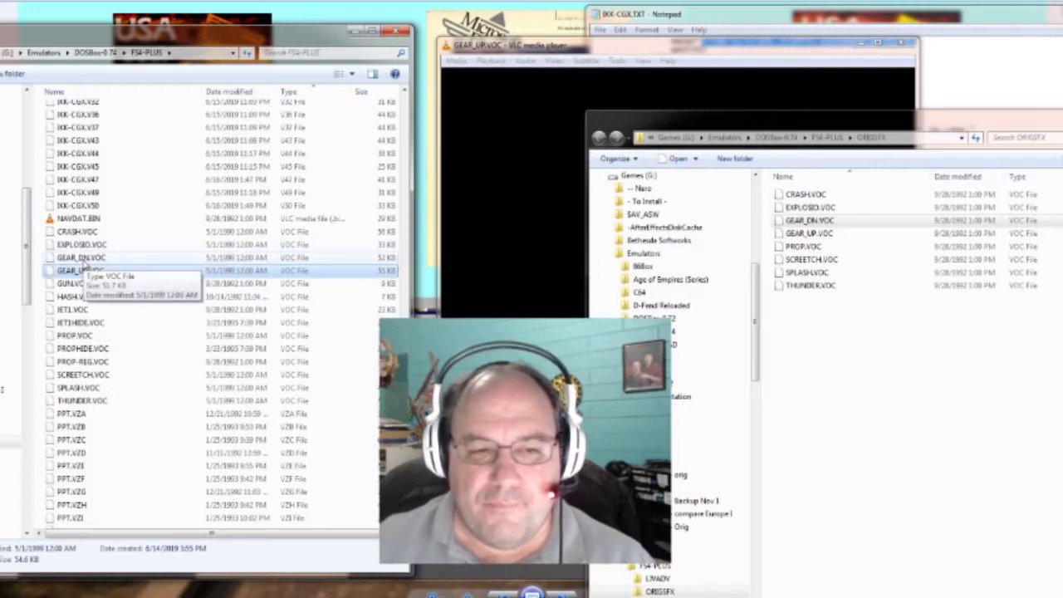
pyautogui.moveTo(83, 261); pyautogui.dragTo(476, 203)
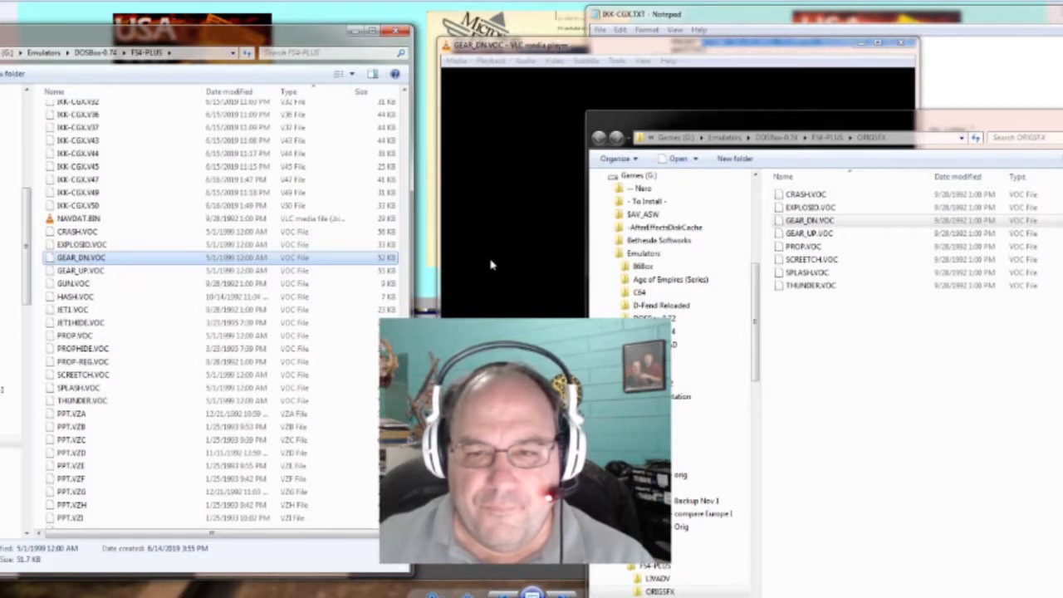
# - Play PROP.VOC from ORIGSFX and the PROP.VOC from FS4-PLUS in VLC to compare the propeller sounds
pyautogui.click(801, 247)
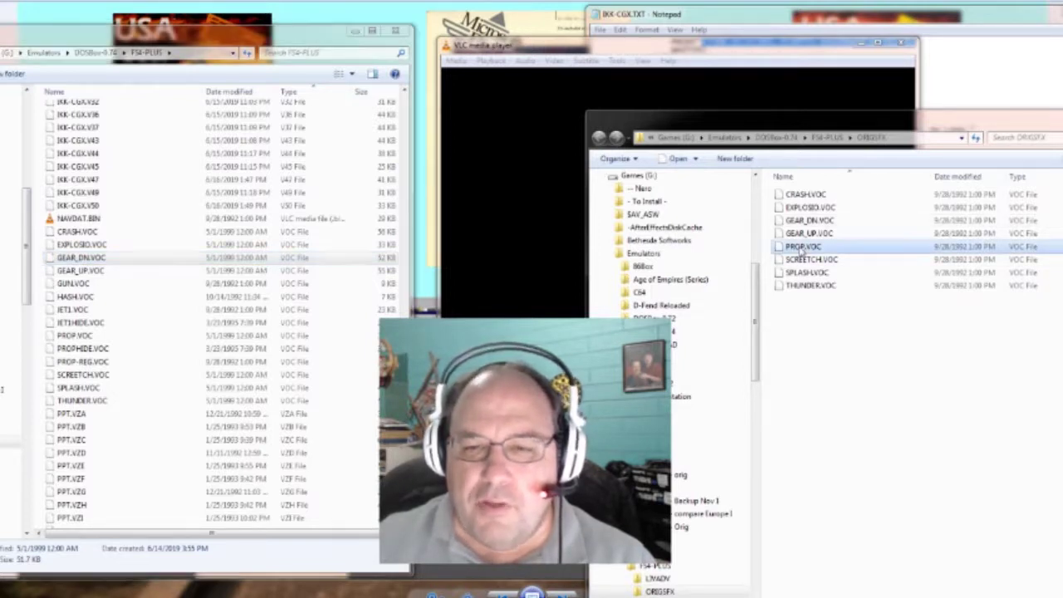
pyautogui.moveTo(801, 247); pyautogui.dragTo(527, 191)
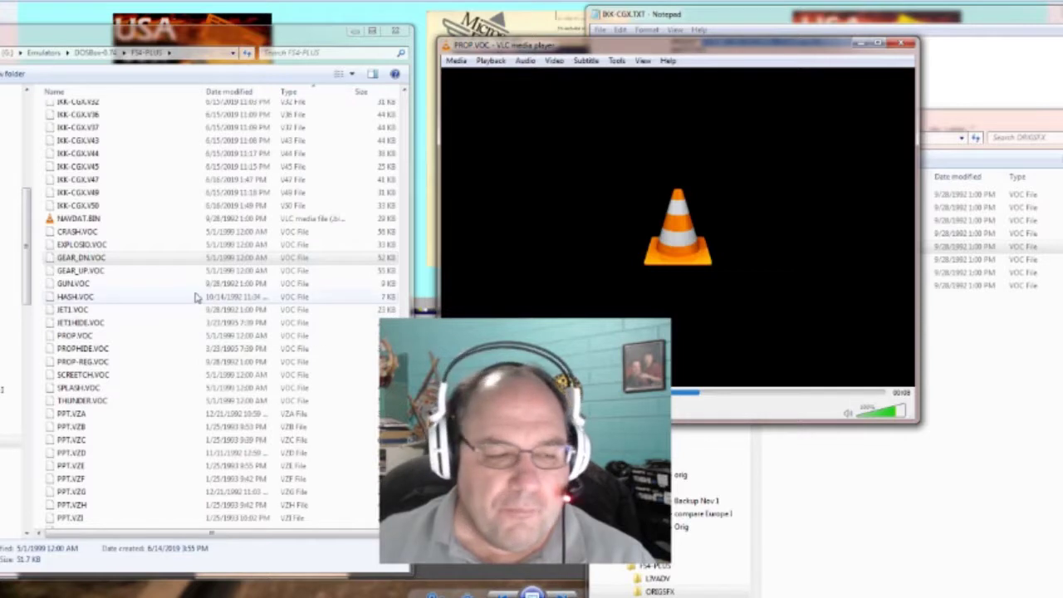
pyautogui.click(79, 337)
pyautogui.moveTo(80, 338); pyautogui.dragTo(661, 264)
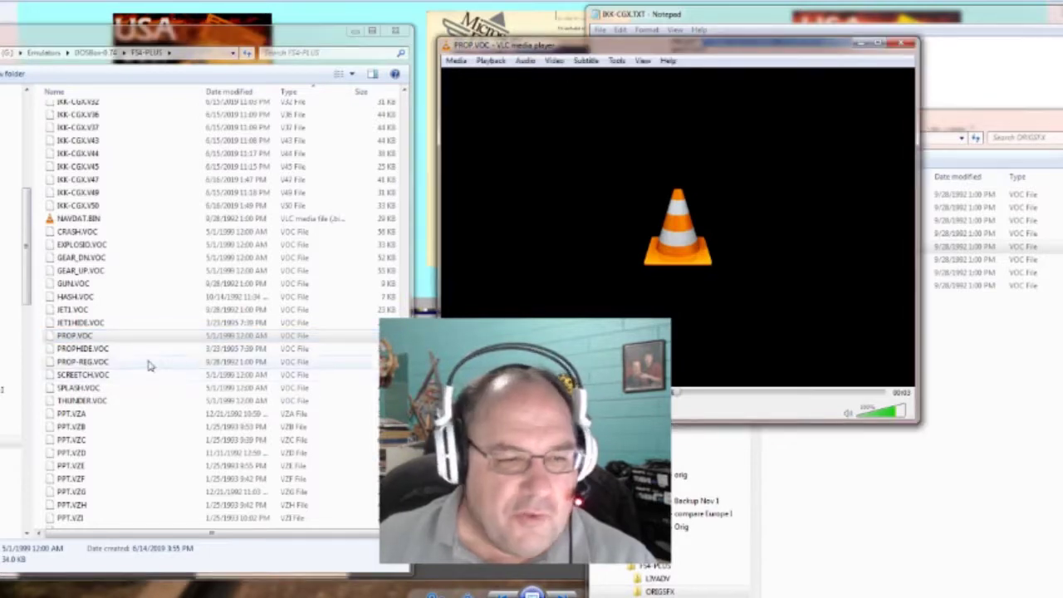
# - Play the ORIGSFX and FS4-PLUS versions of SPLASH.VOC and THUNDER.VOC in VLC to compare the splash and thunder effects
pyautogui.click(866, 464)
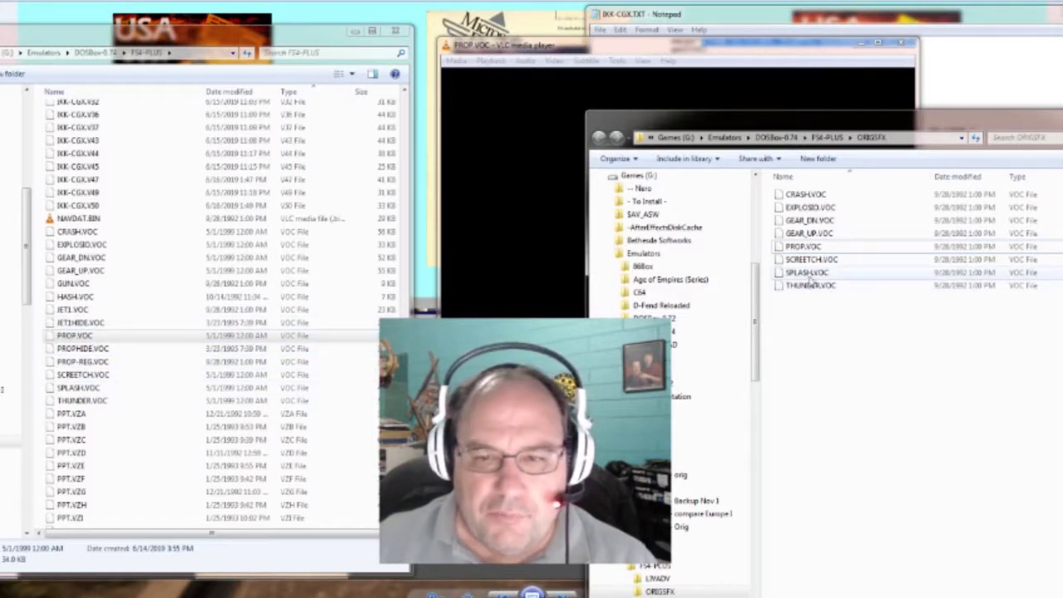
pyautogui.doubleClick(808, 273)
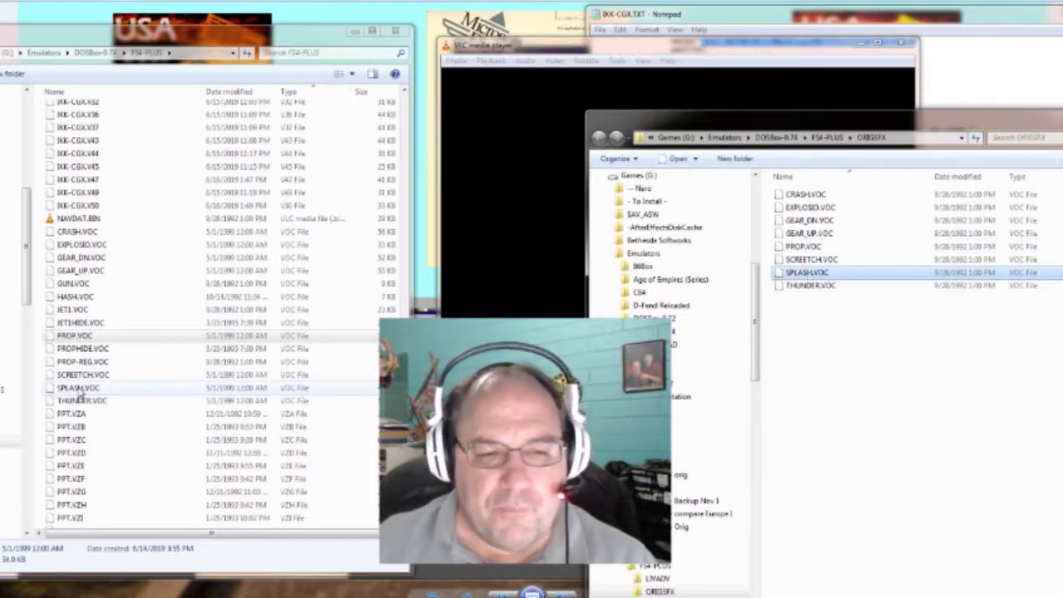
pyautogui.doubleClick(79, 391)
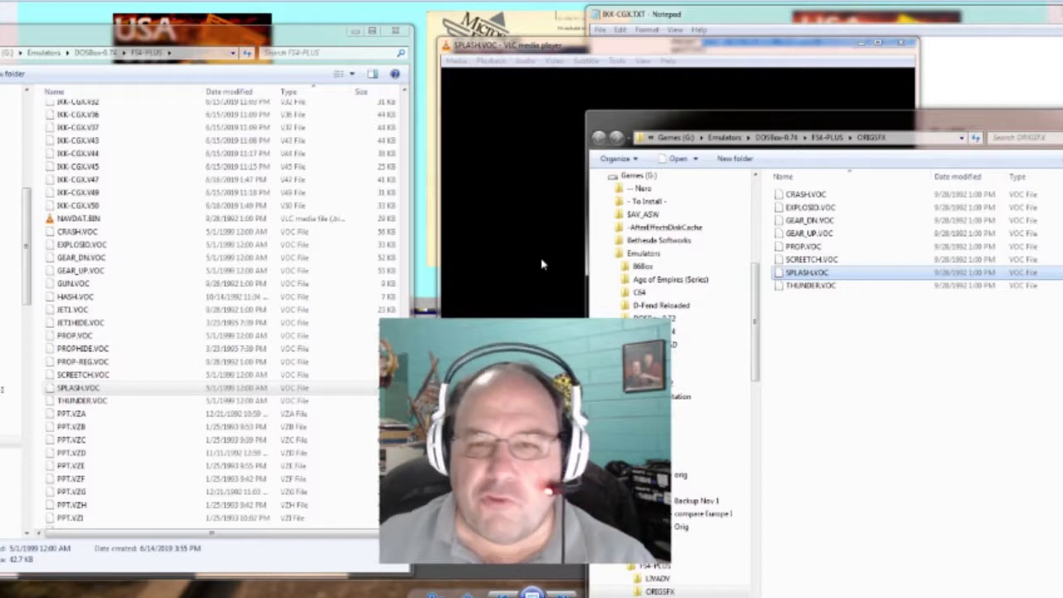
pyautogui.click(807, 285)
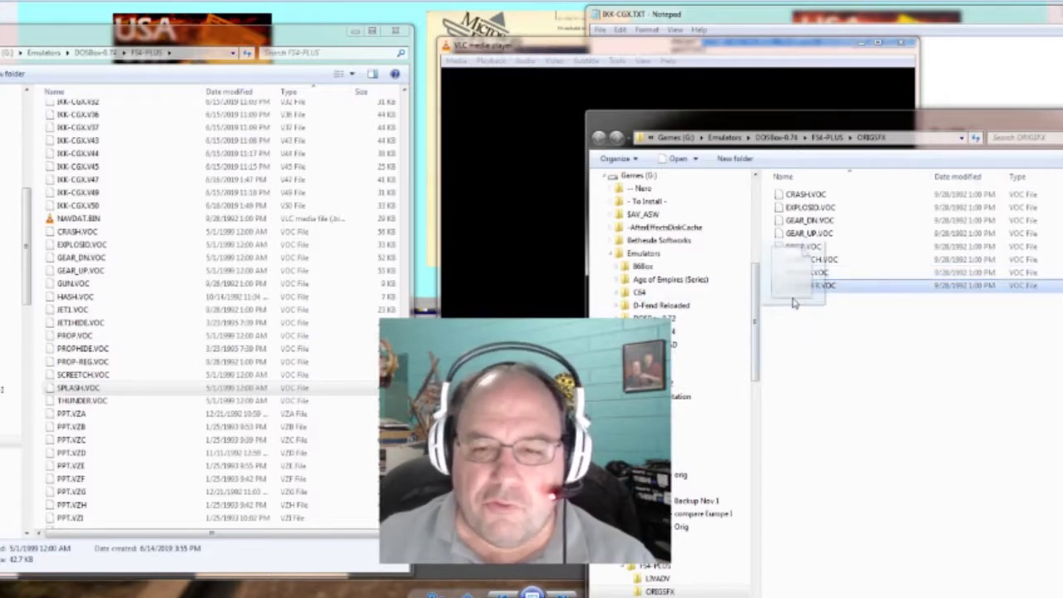
pyautogui.moveTo(95, 405); pyautogui.dragTo(554, 201)
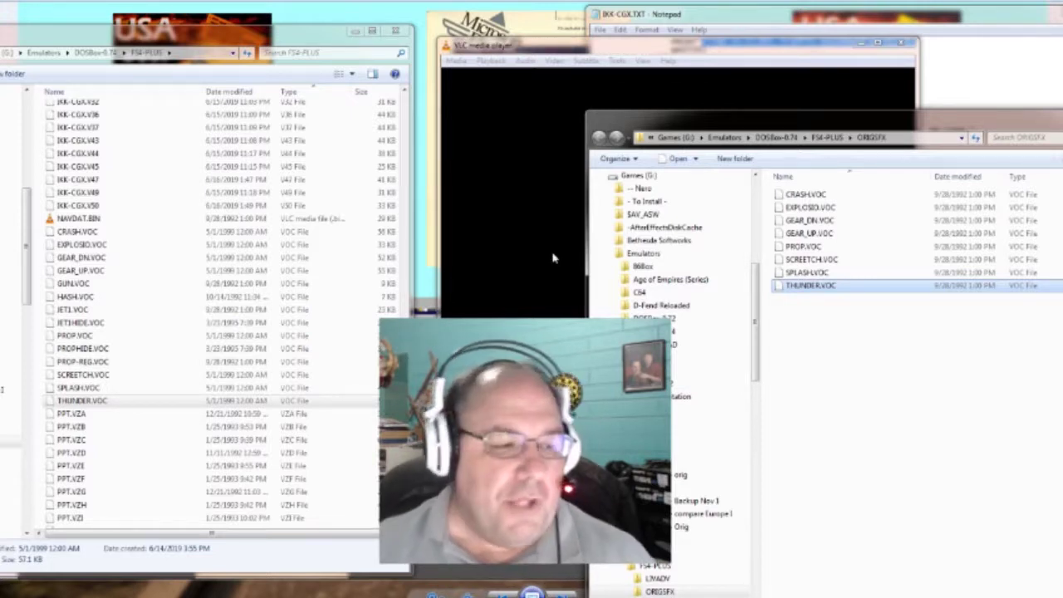
# - Clear the folder windows, VLC and the IKK-CGX.TXT Notepad window off the screen to reveal the desktop background
pyautogui.click(356, 32)
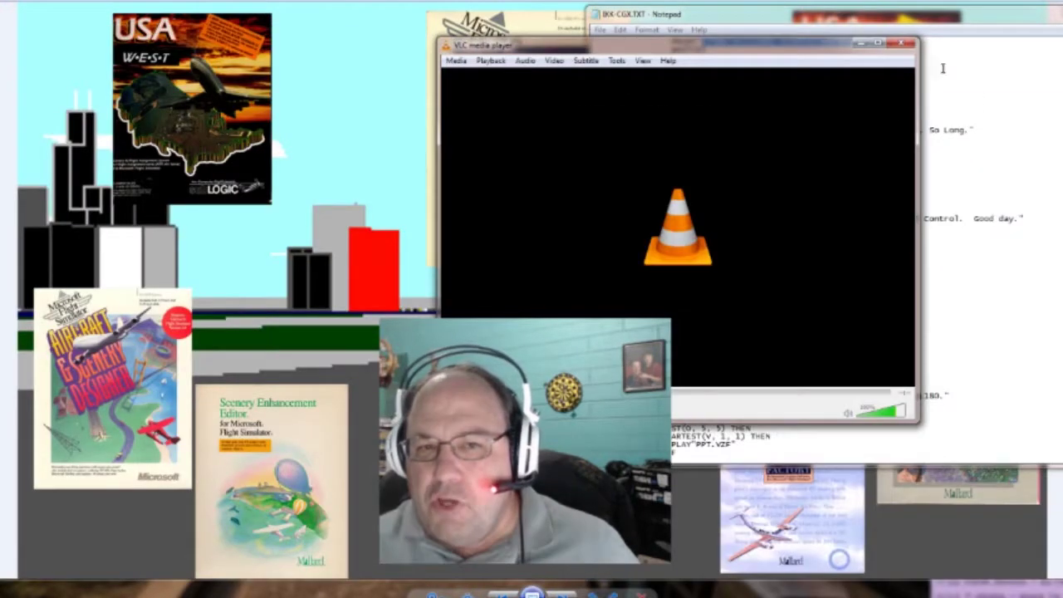
pyautogui.click(862, 42)
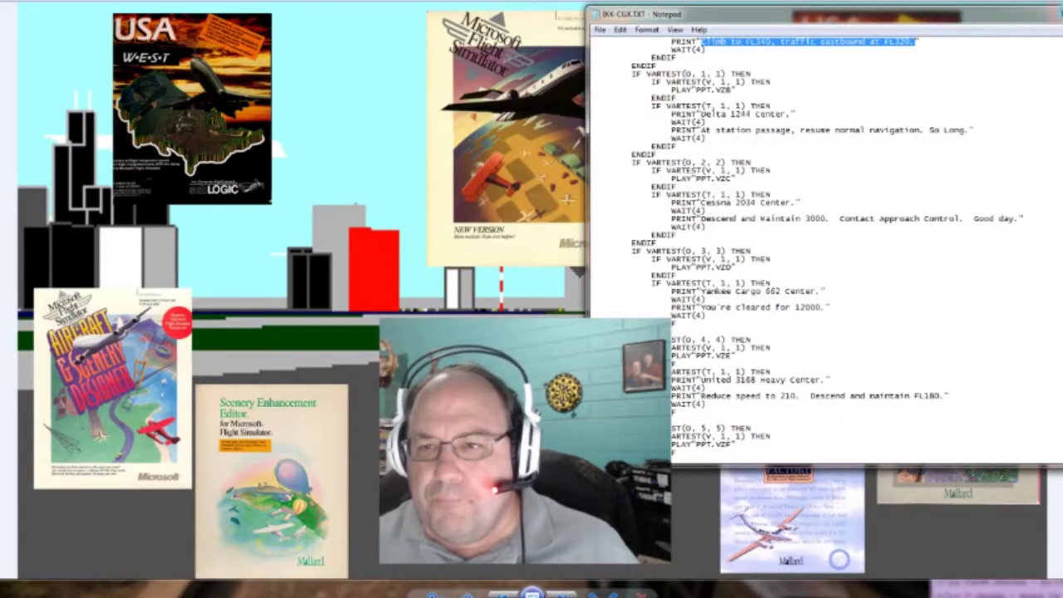
pyautogui.click(1061, 12)
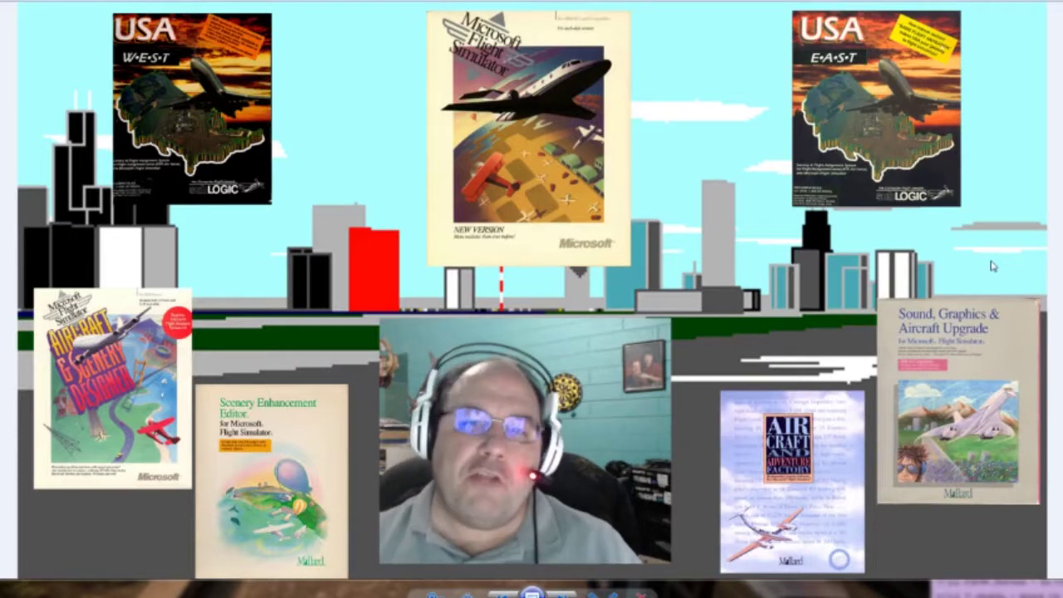